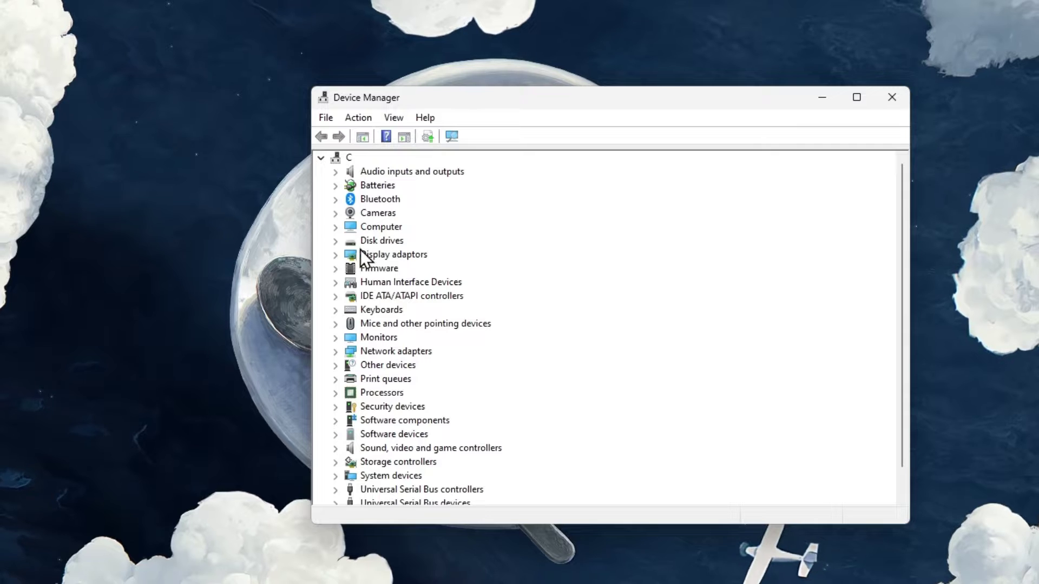
Step: Expand Display adapters, then start and close the AMD Radeon(TM) Graphics driver update wizard
left_click(335, 255)
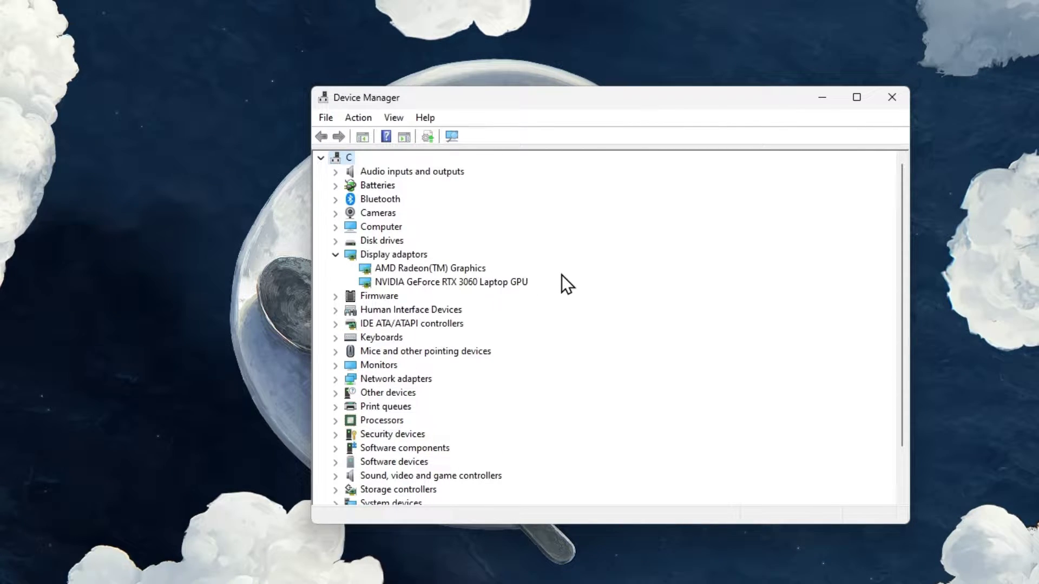
left_click(473, 273)
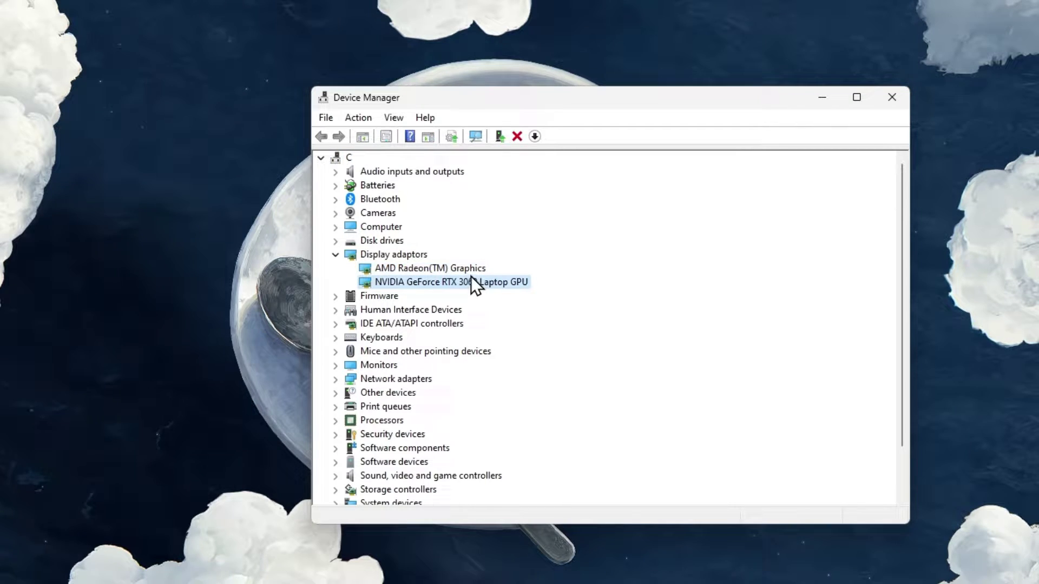
right_click(471, 274)
left_click(584, 287)
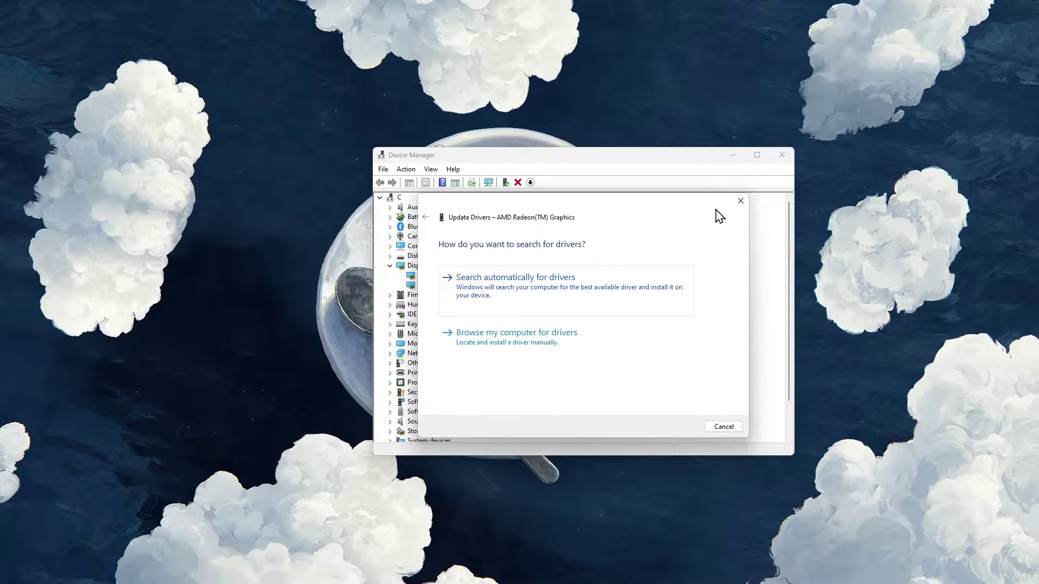
left_click(735, 204)
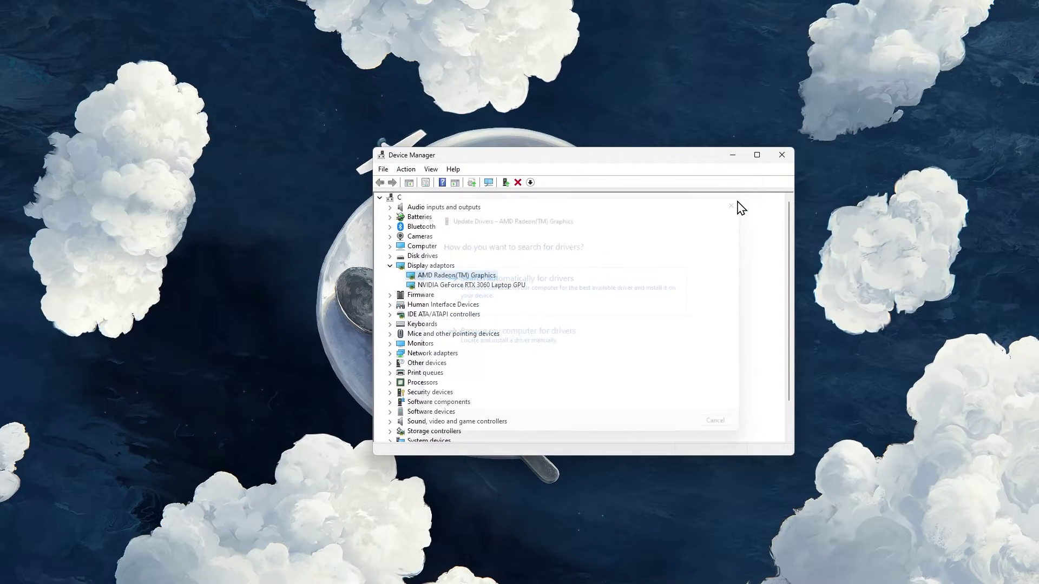
Step: Launch GeForce Experience and open its Drivers page showing Game Ready Driver 527.37
key("super")
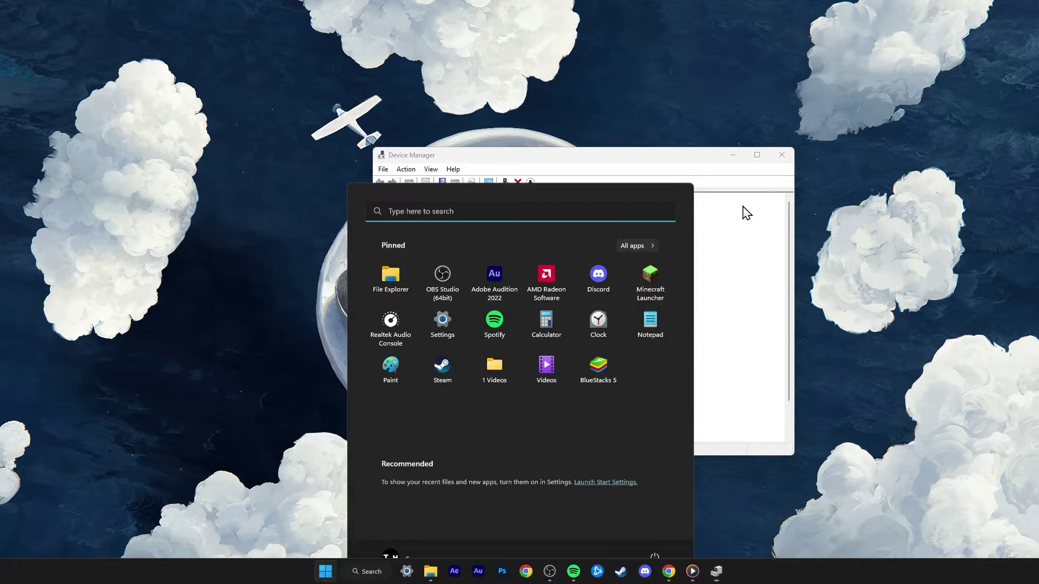
type("gef")
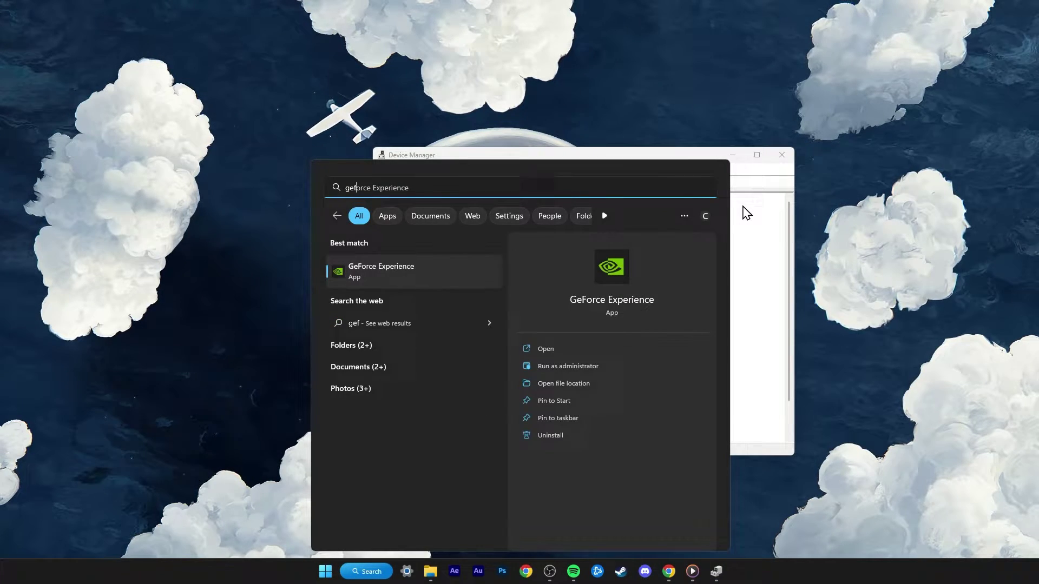
key("Return")
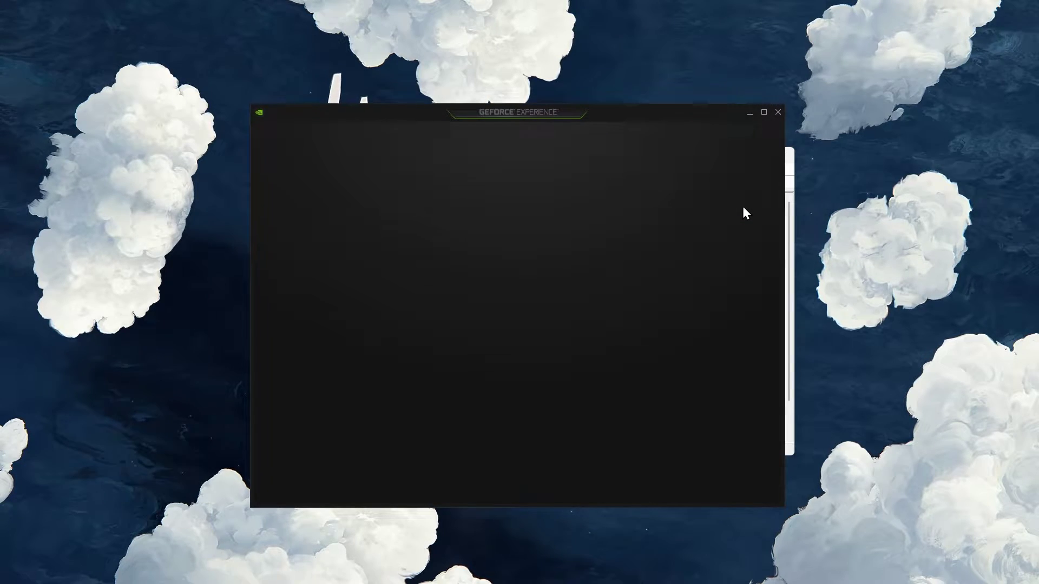
key("super")
type("amd")
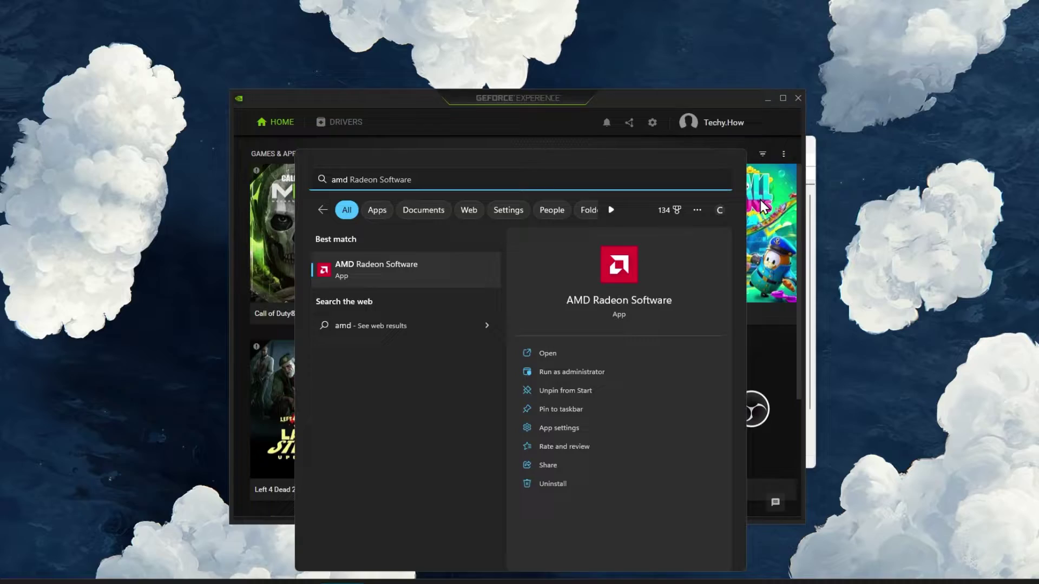
left_click(773, 196)
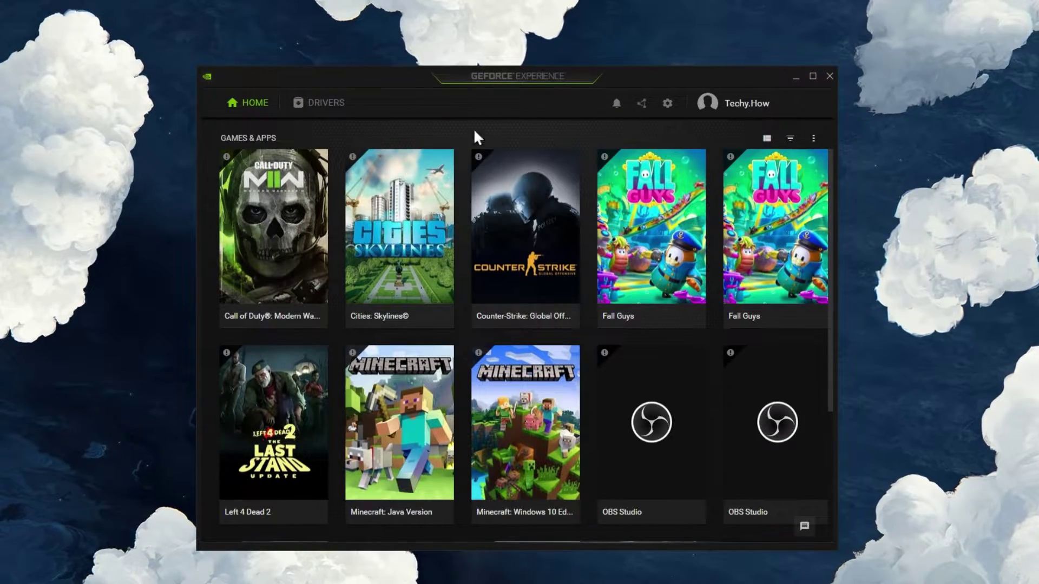
left_click(310, 111)
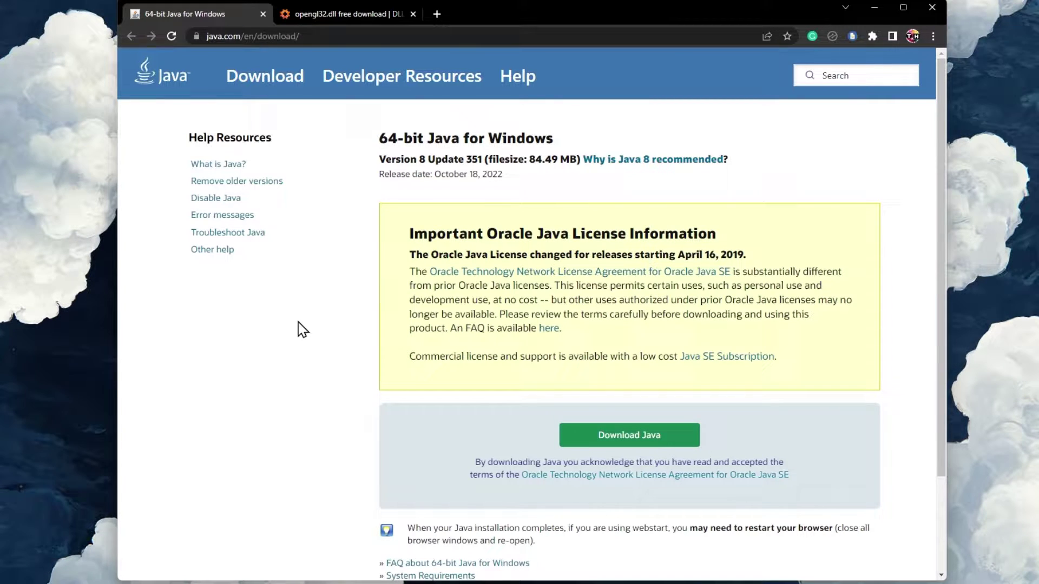
Step: Start the 64-bit Java 8 Update 351 download from java.com and check it in Downloads
left_click_drag(301, 36, 226, 36)
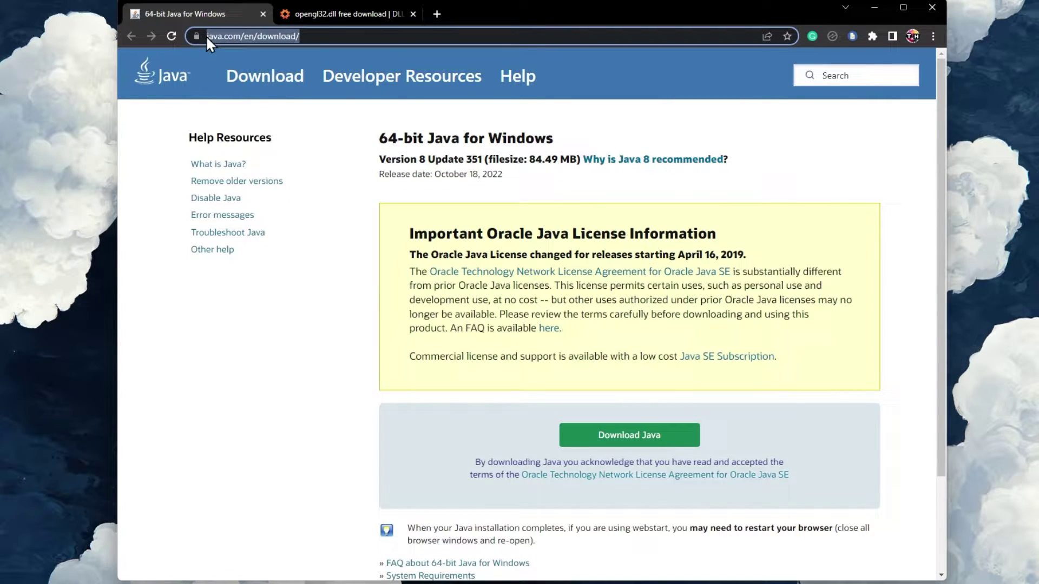
left_click(281, 325)
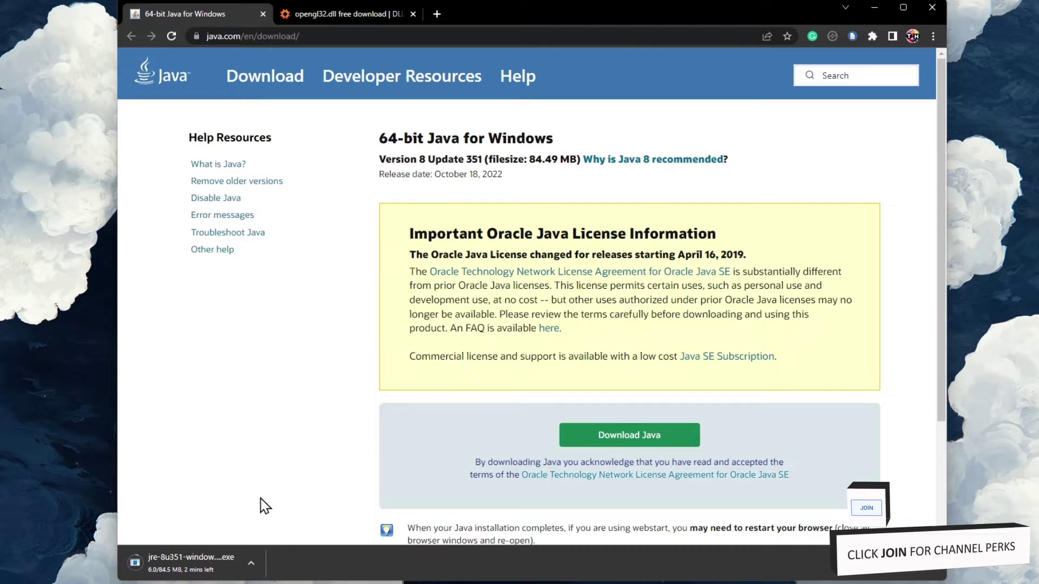
left_click(251, 563)
left_click(270, 518)
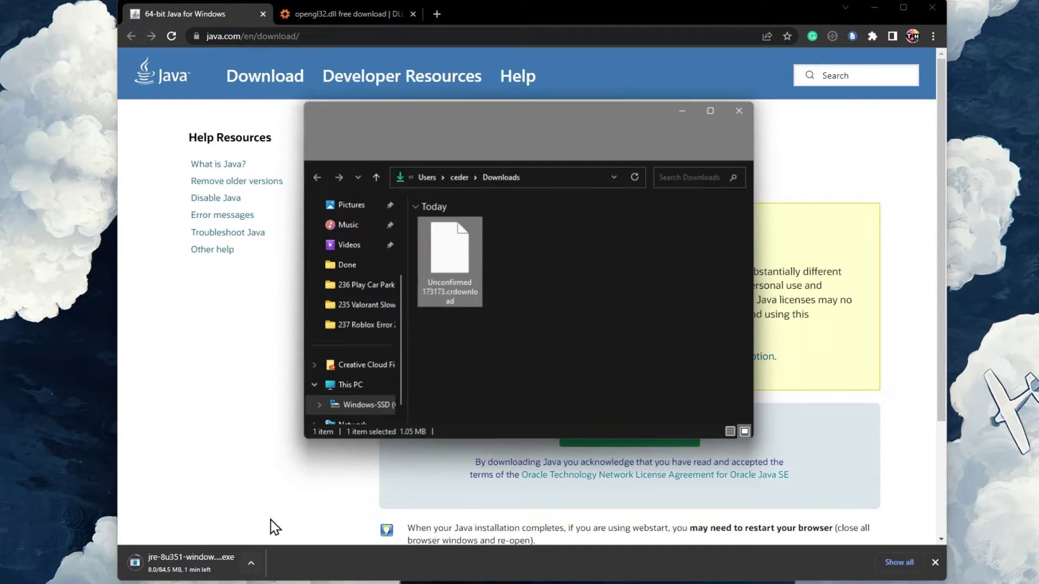
left_click(536, 359)
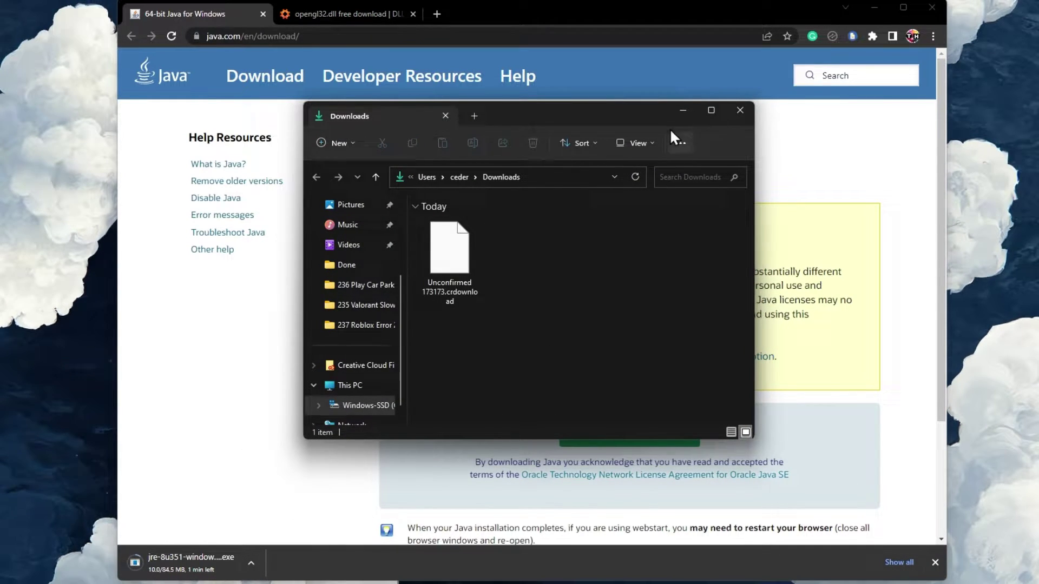
left_click(683, 112)
left_click(934, 563)
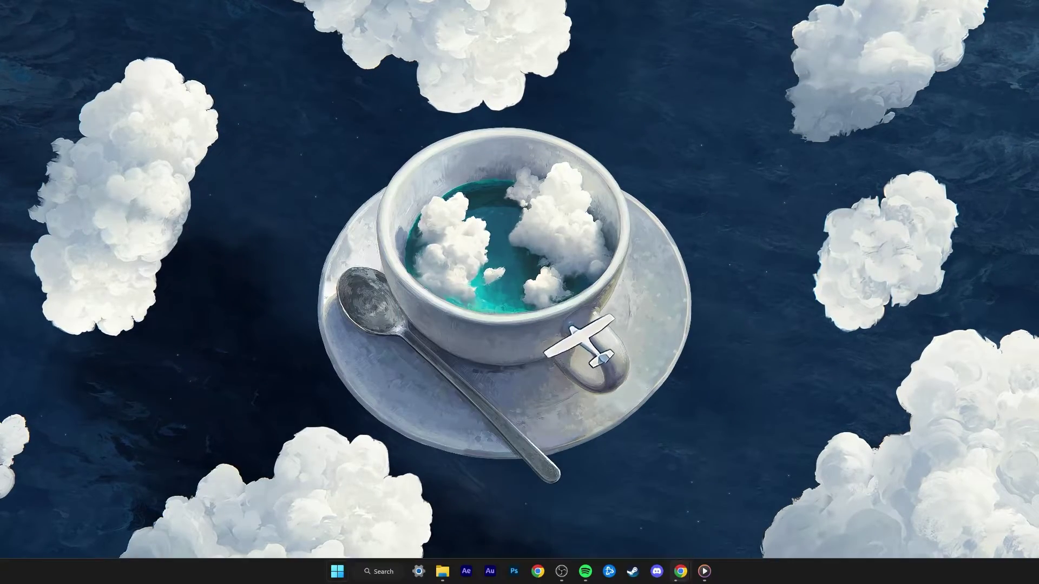
Step: Launch Settings and start a Windows Update check for updates
key("super")
type("settings")
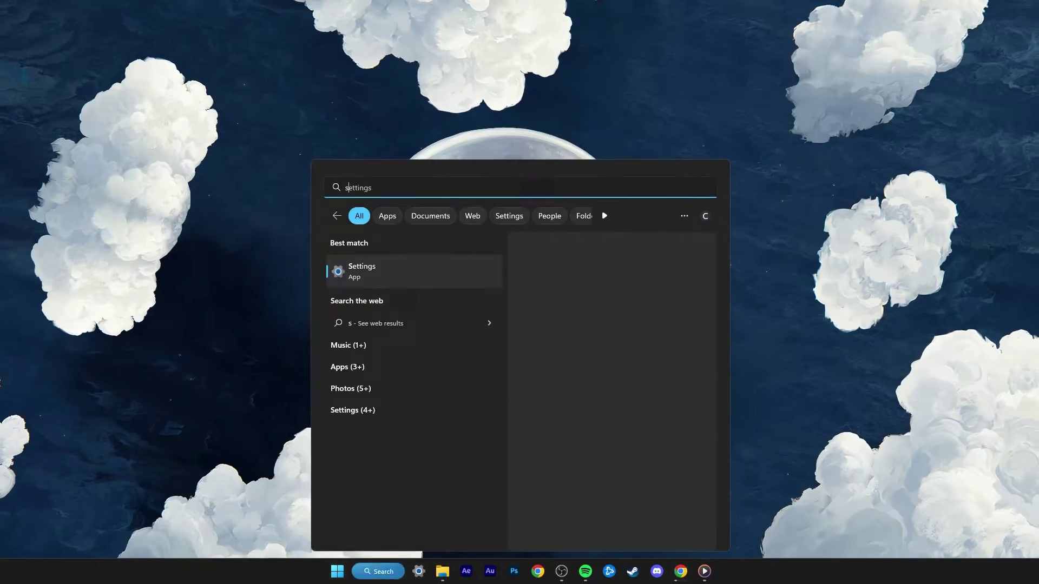
key("Return")
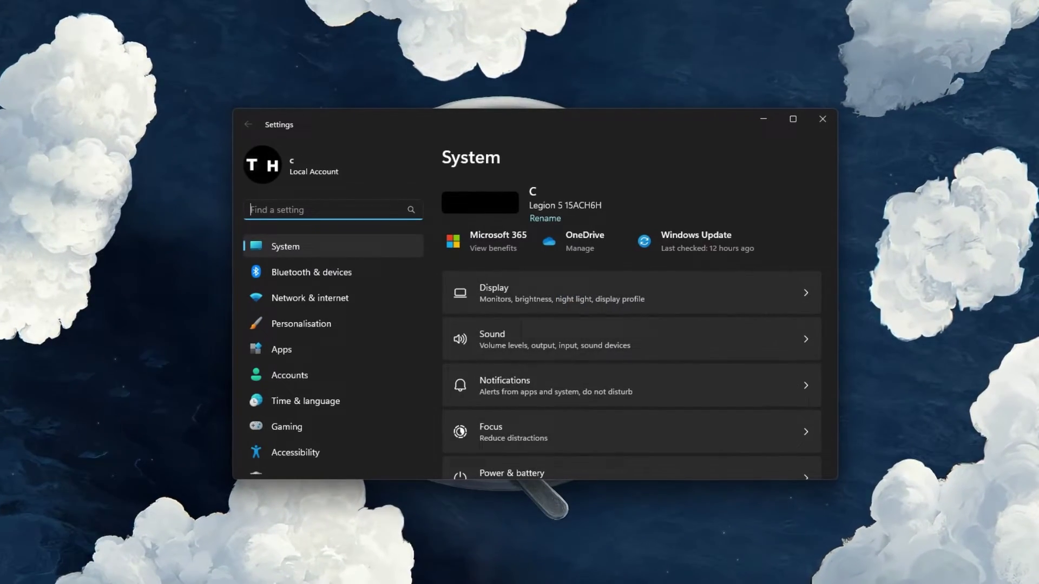
scroll(310, 319, "down", 1)
left_click(262, 457)
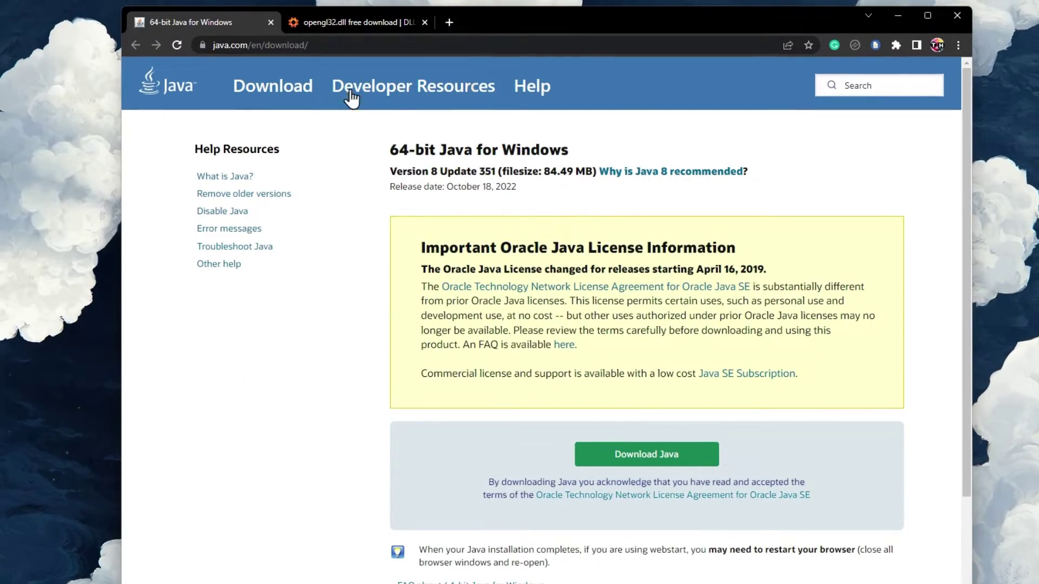
Step: Switch to the dll-files.com opengl32.dll page and highlight its address and heading
left_click(372, 24)
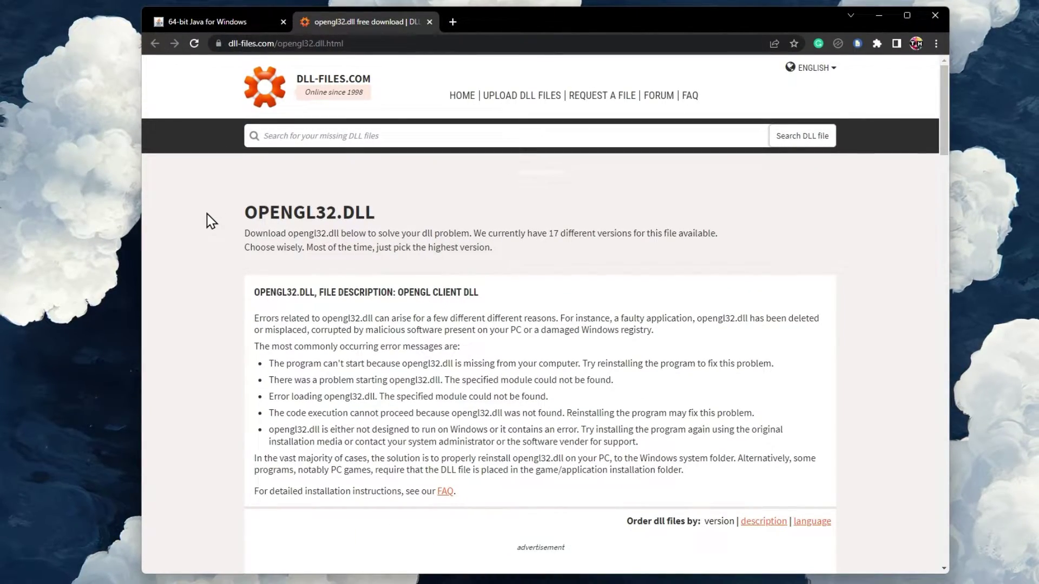
left_click(265, 43)
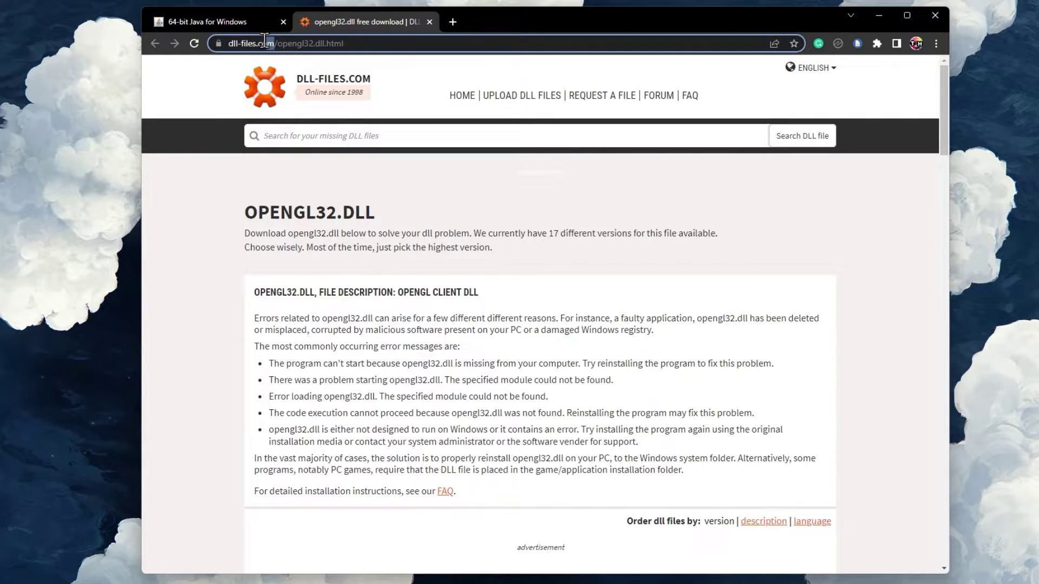
left_click(196, 247)
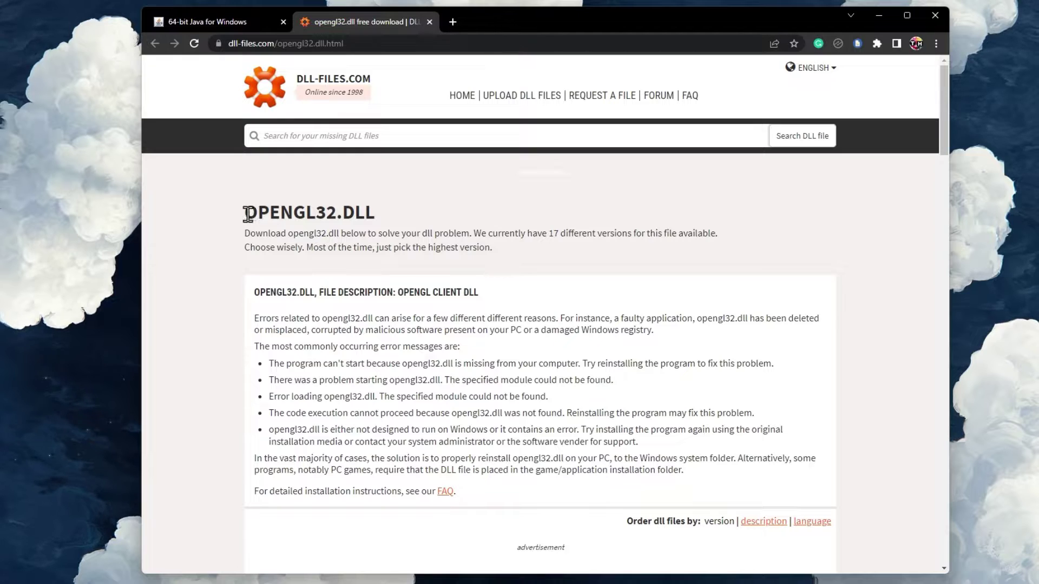
left_click_drag(247, 214, 330, 210)
left_click_drag(262, 229, 217, 217)
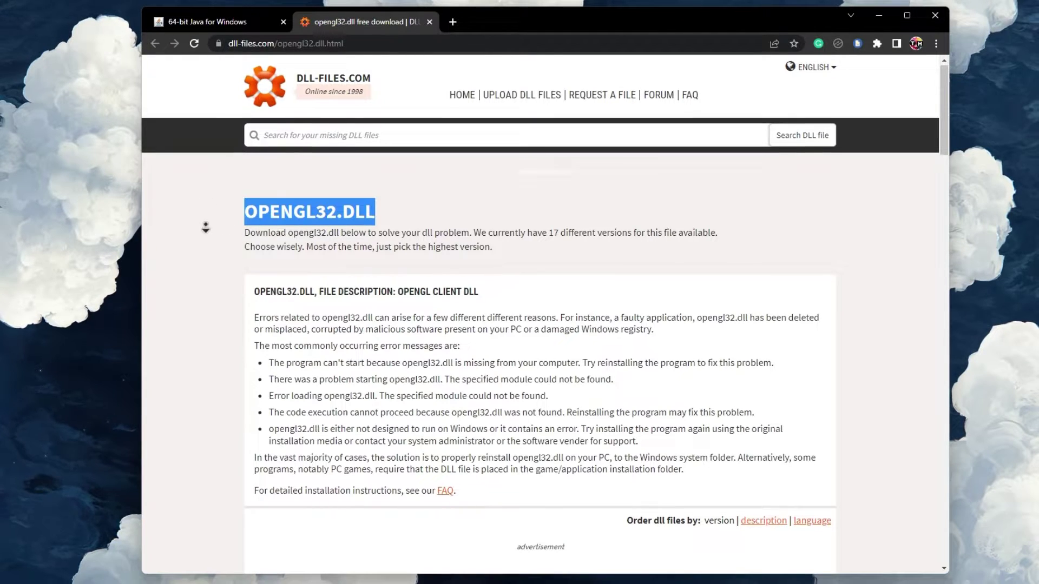
Step: Download the 64-bit 10.0.17134.1 opengl32.zip and show it in the Downloads folder
scroll(208, 238, "down", 2)
scroll(208, 252, "down", 4)
scroll(324, 254, "down", 2)
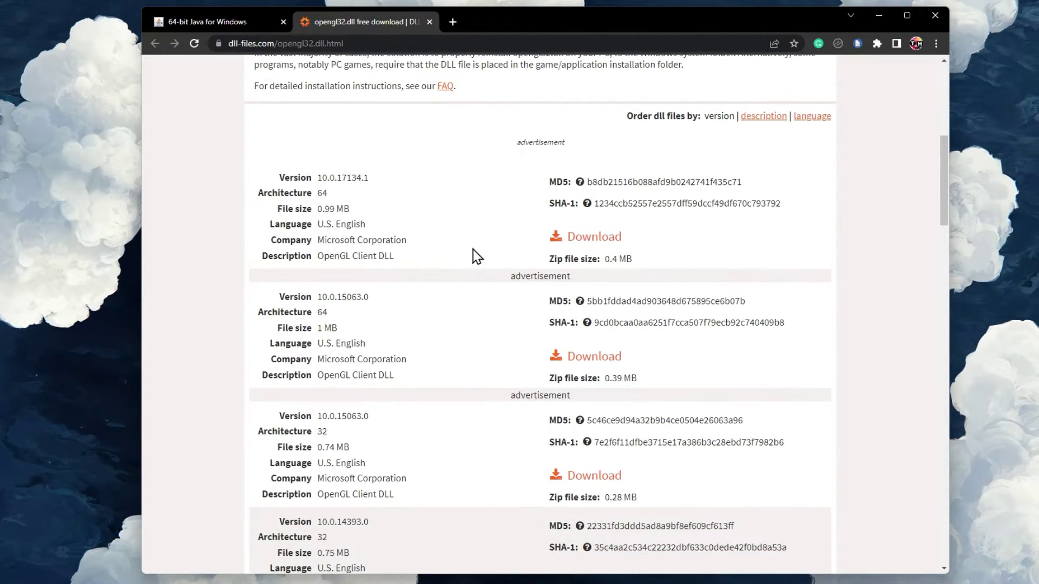
left_click(589, 246)
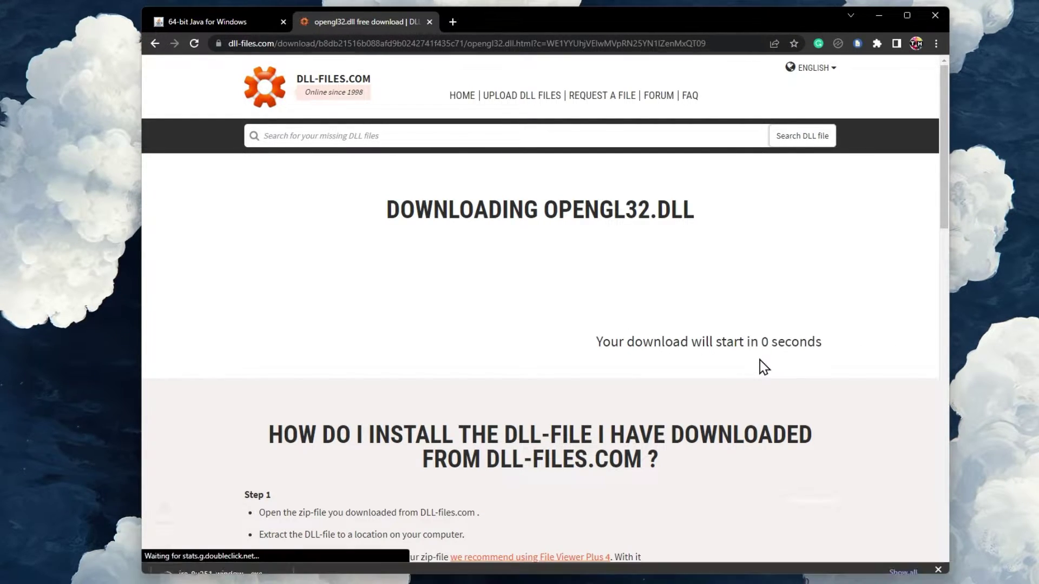
left_click(272, 557)
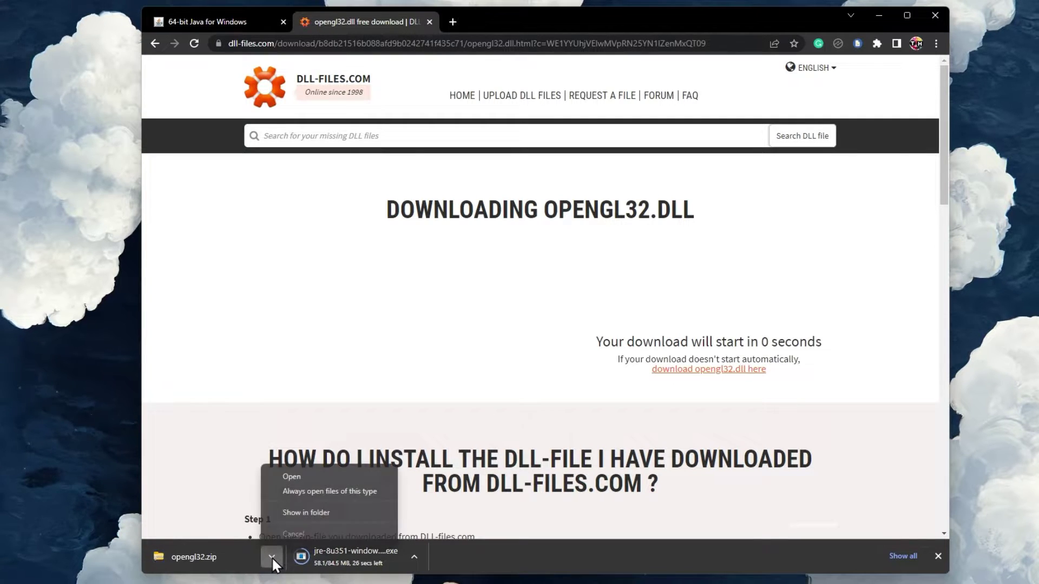
left_click(306, 513)
Step: Move opengl32.zip to the desktop, extract it, and drag opengl32.dll onto the desktop
left_click(875, 23)
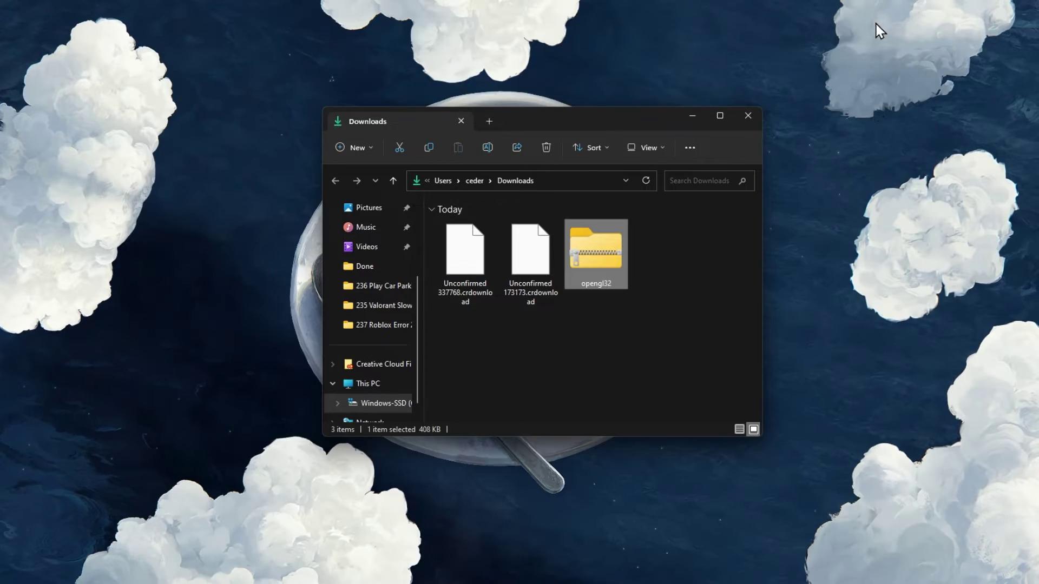
left_click_drag(615, 258, 238, 242)
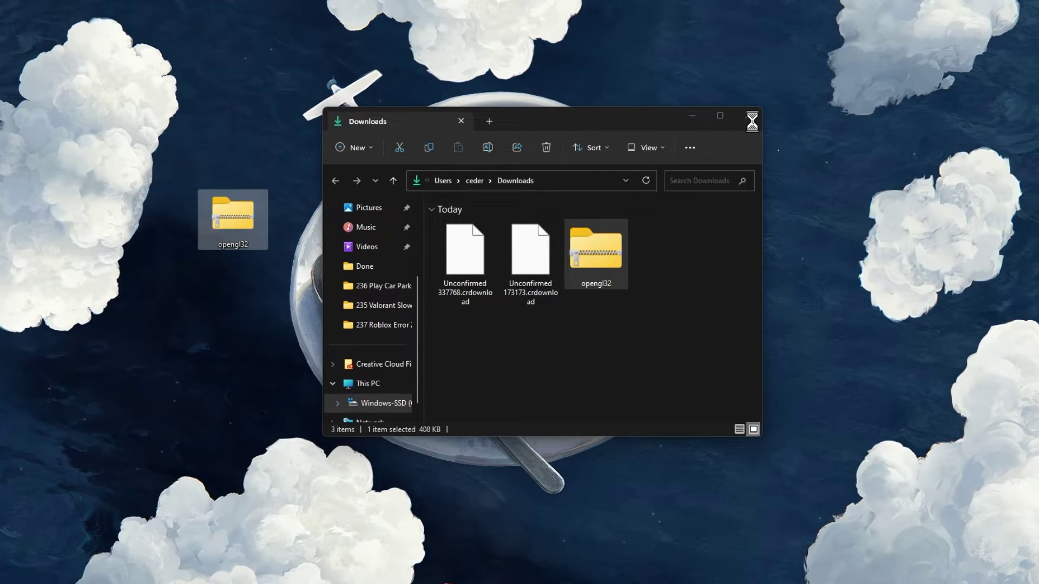
right_click(234, 213)
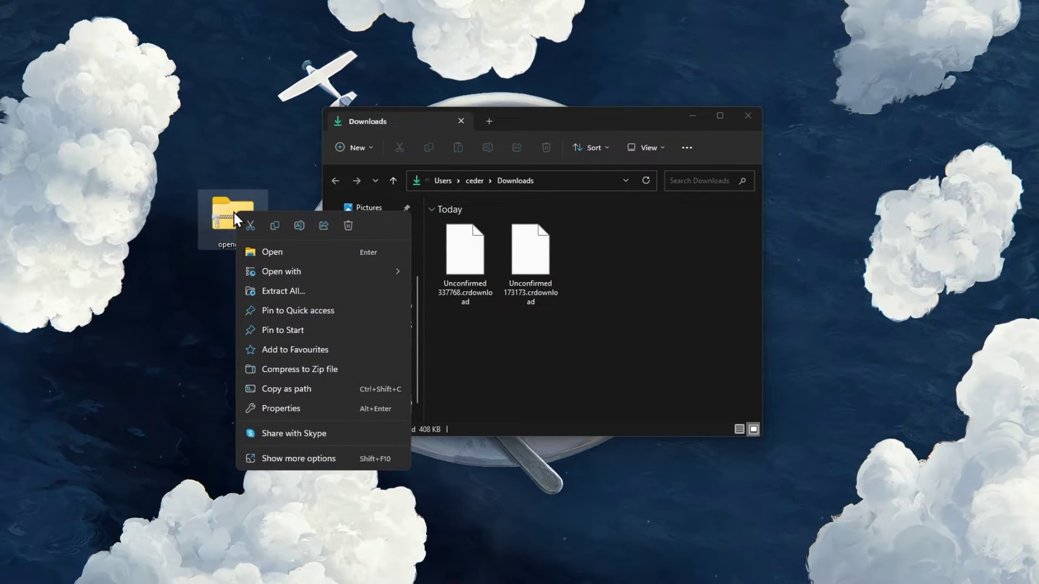
left_click(265, 291)
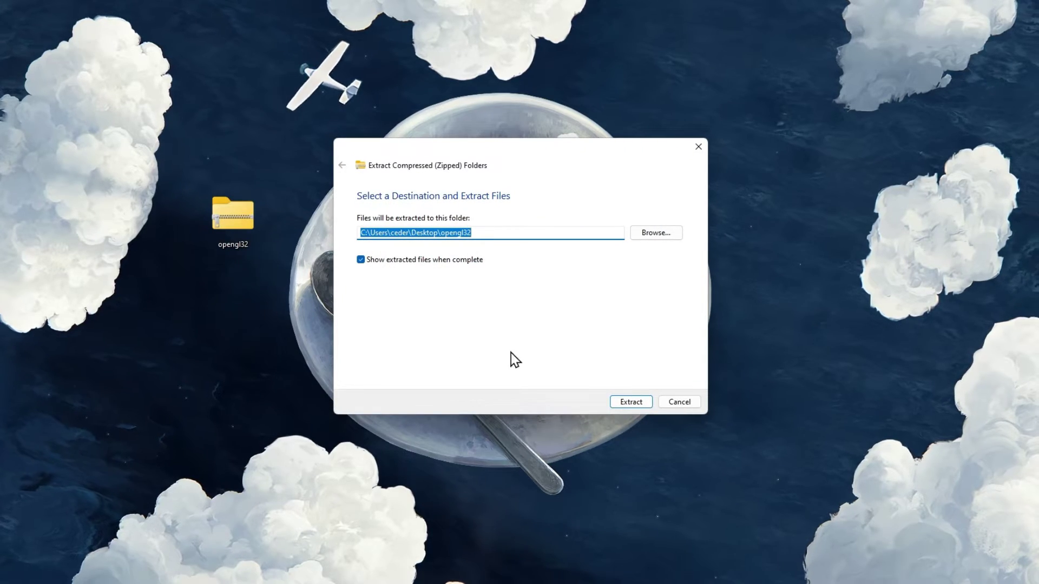
left_click(633, 401)
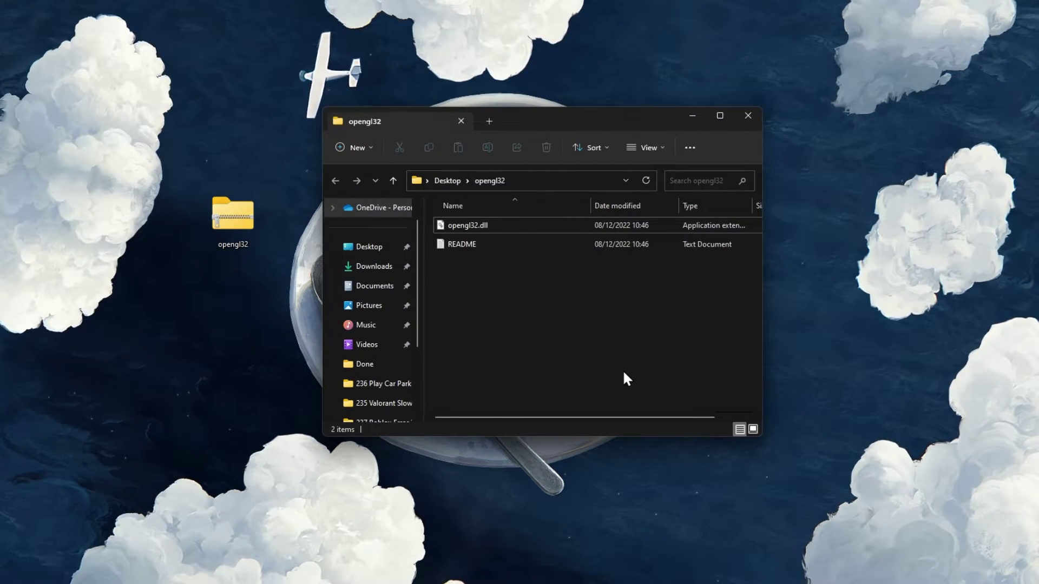
left_click_drag(499, 226, 222, 121)
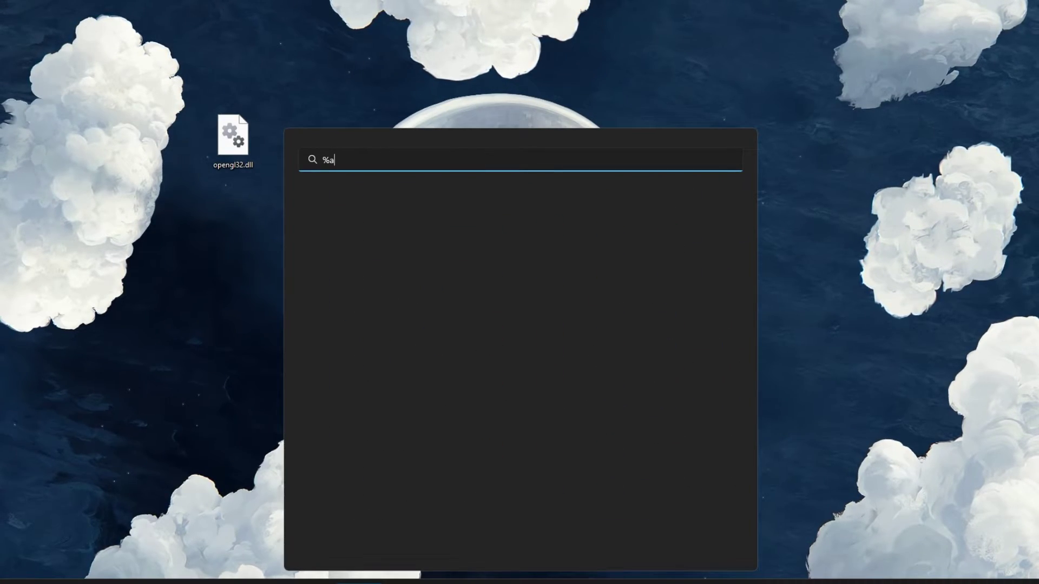
Step: Locate the bin folder in %appdata%\.minecraft and replace its opengl32.dll with the desktop copy
type("pdata%")
key("Return")
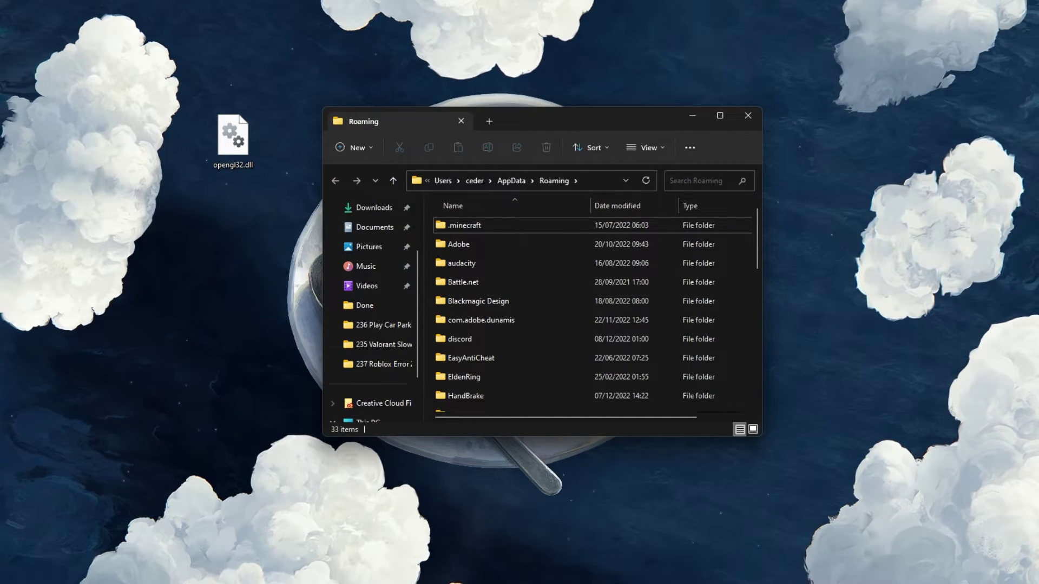
double_click(509, 228)
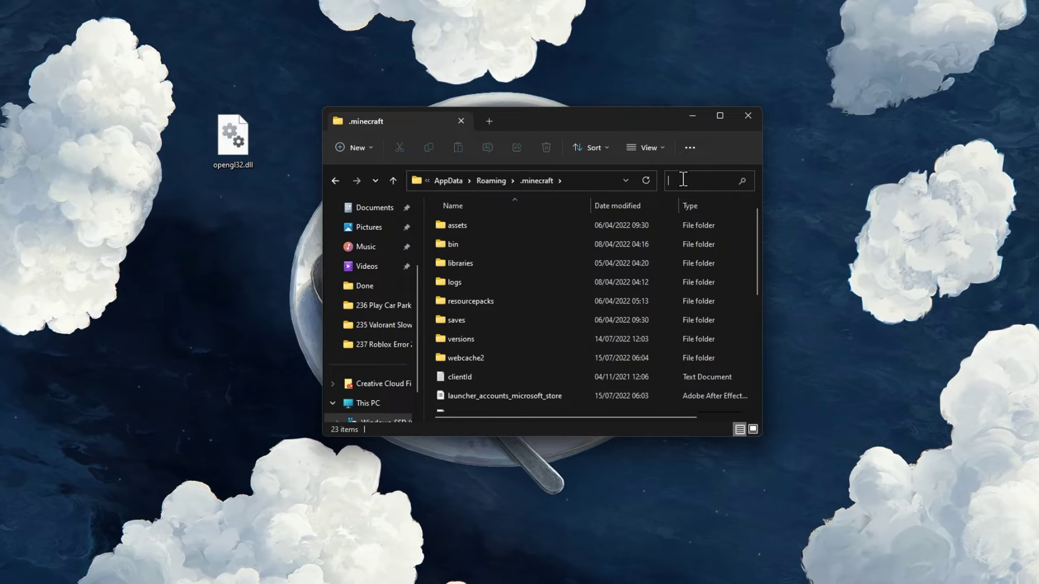
type("opengl")
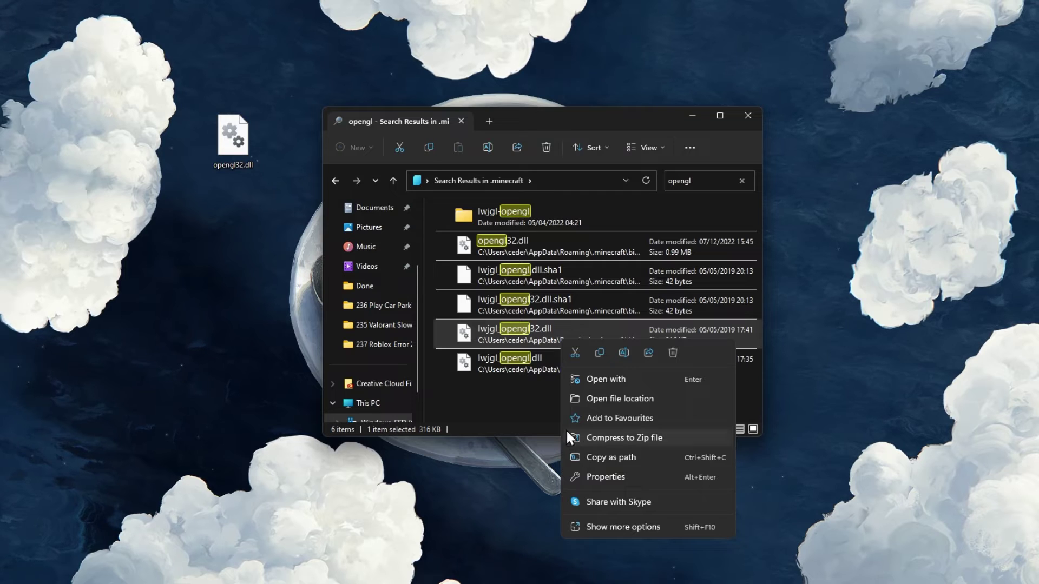
left_click(606, 398)
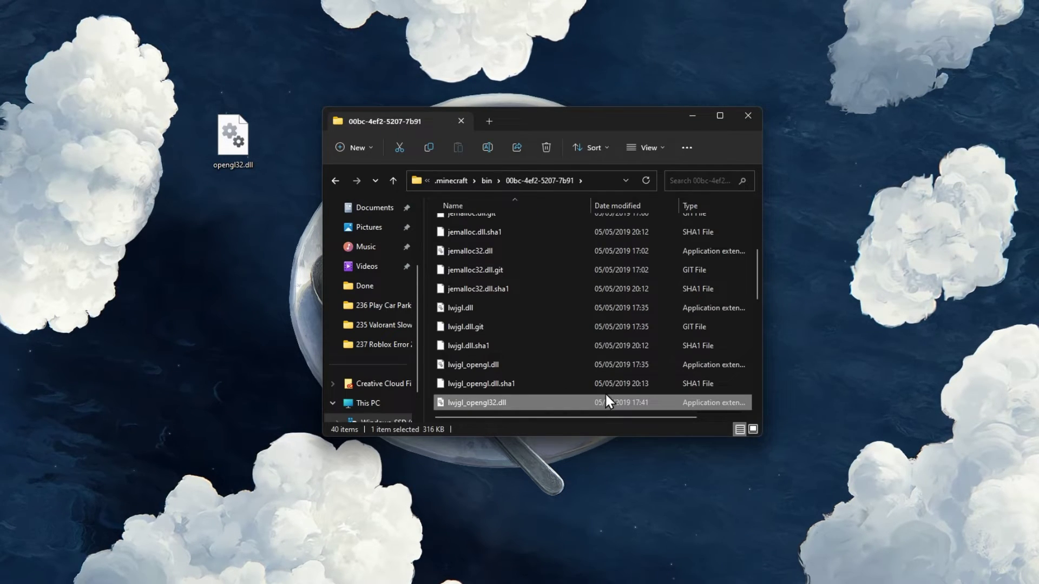
left_click_drag(233, 137, 514, 266)
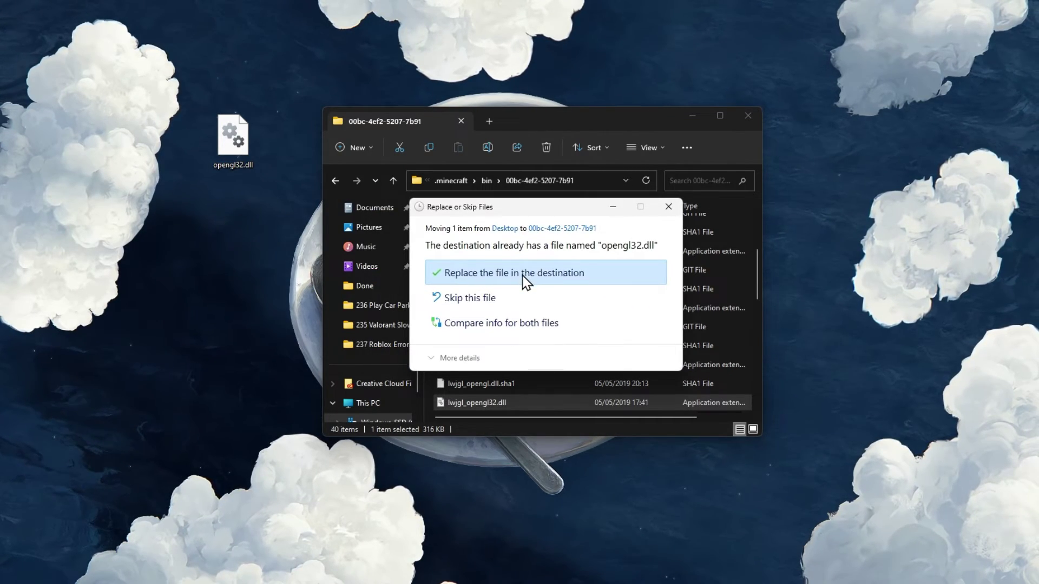
left_click(524, 277)
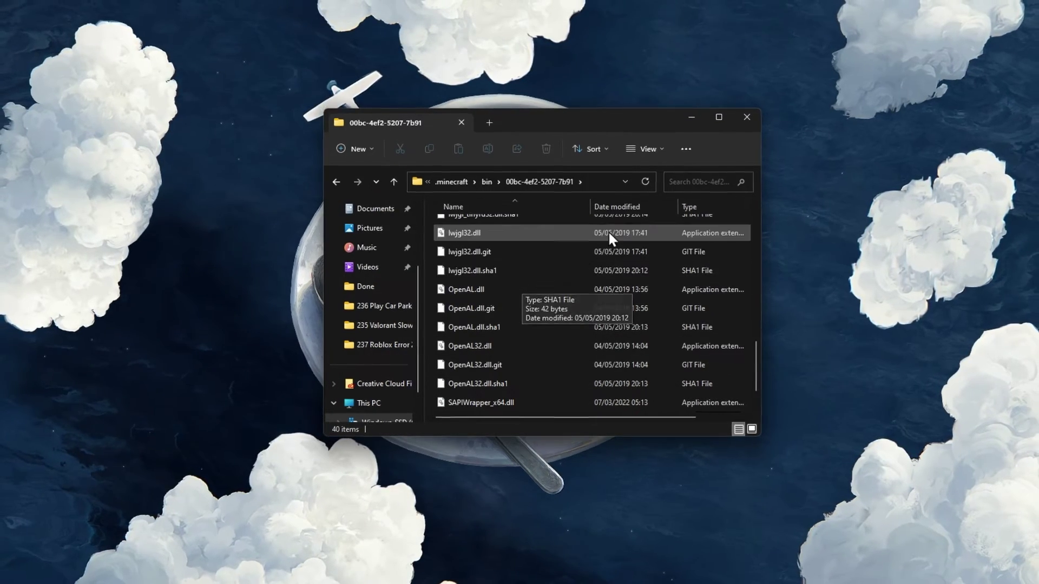